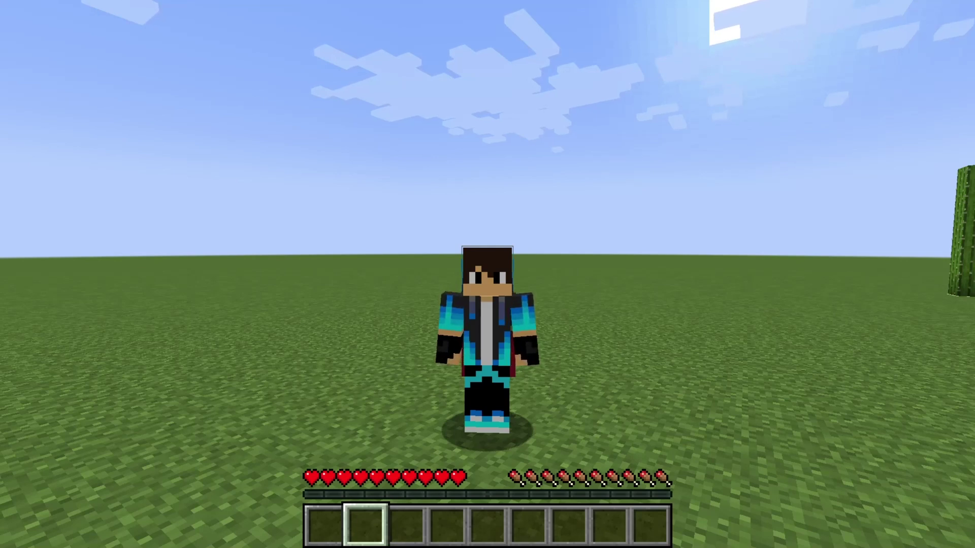
Step: Walk the character forward across the open grass field, jumping along the way
key(w)
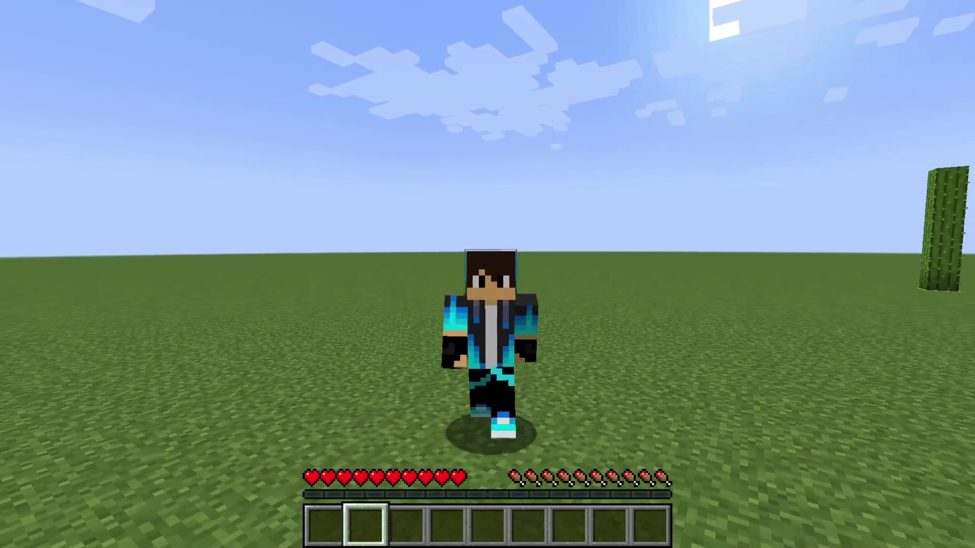
key(w)
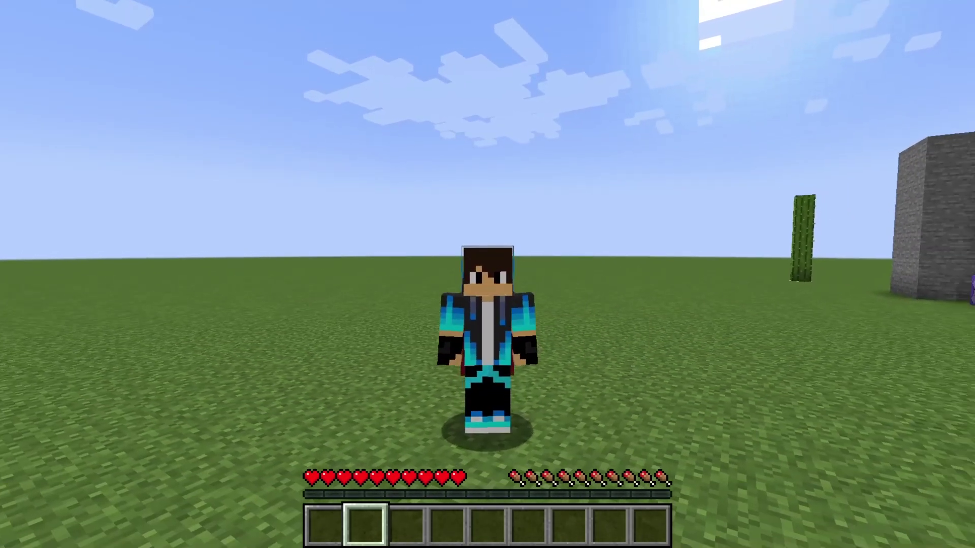
key(w)
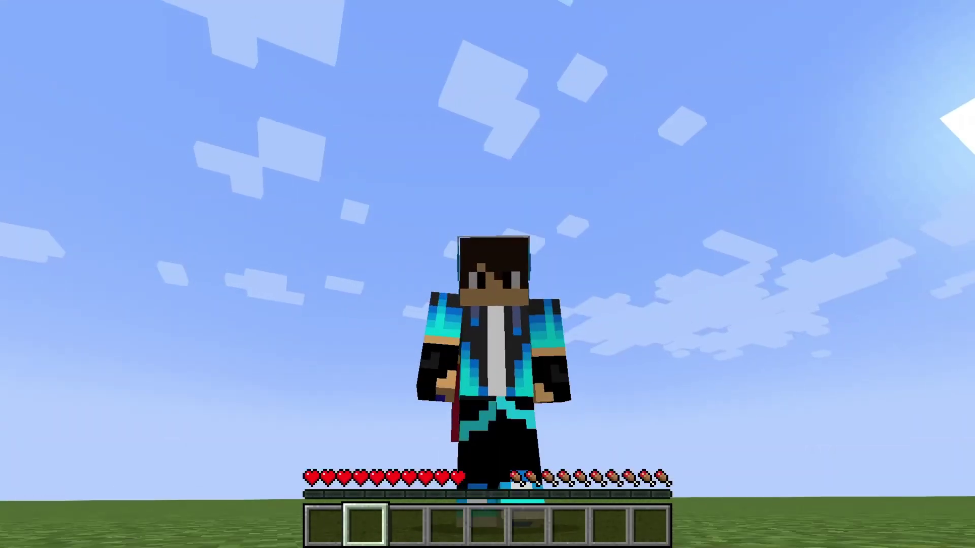
key(w)
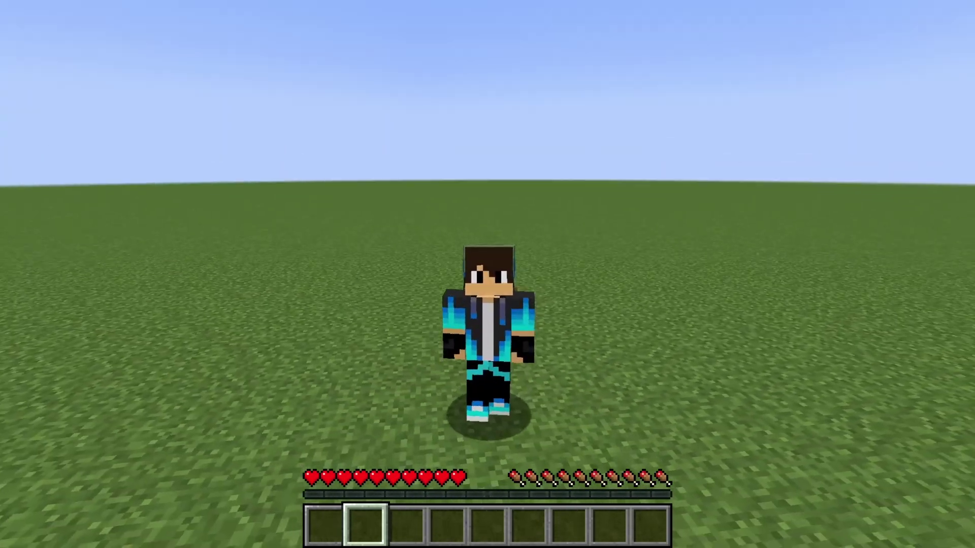
key(space)
key(w)
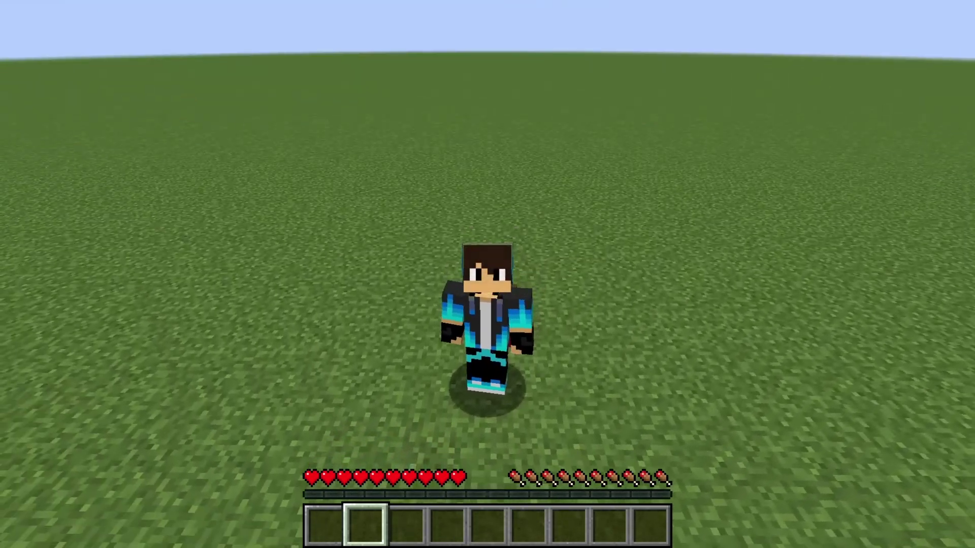
key(w)
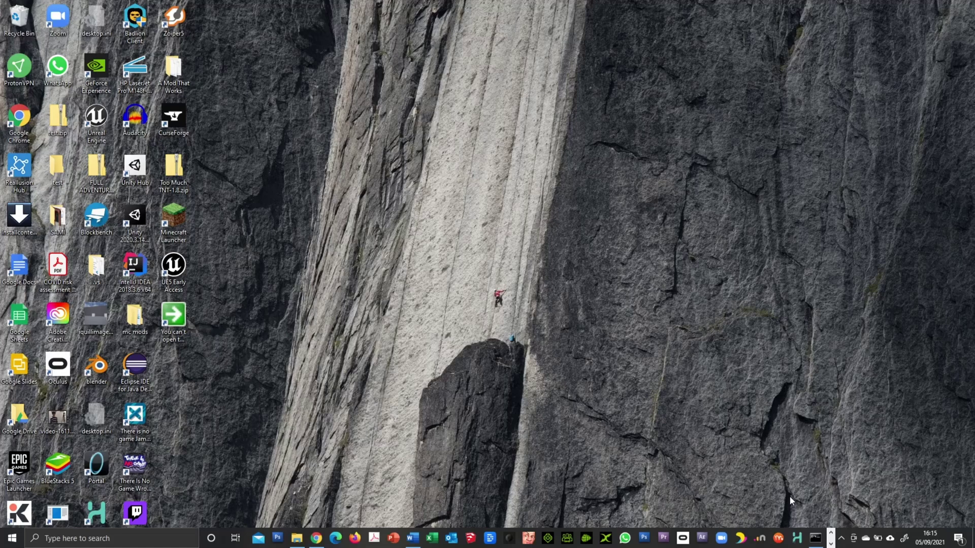
Step: Run %appdata% from the Run box to open the Roaming folder in File Explorer
key(super+r)
key(BackSpace)
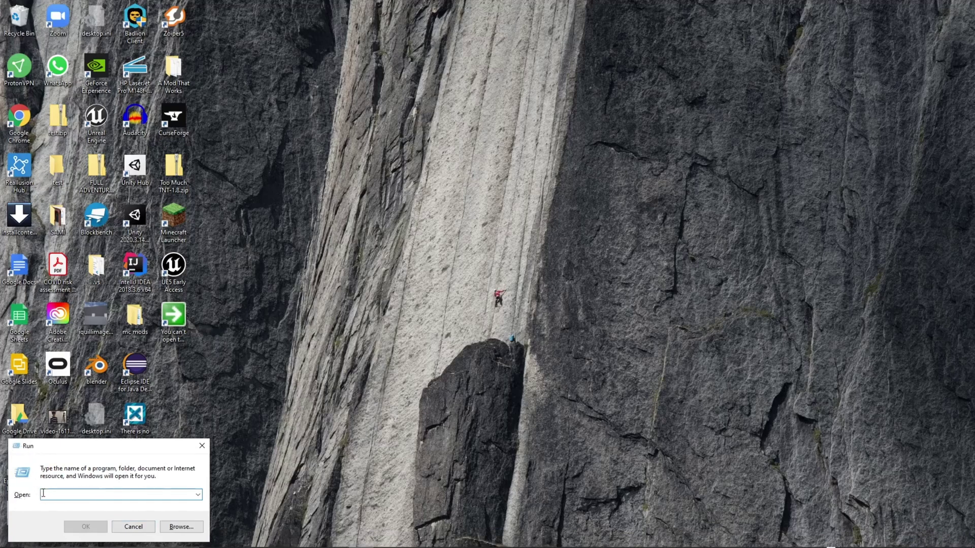
text(%app)
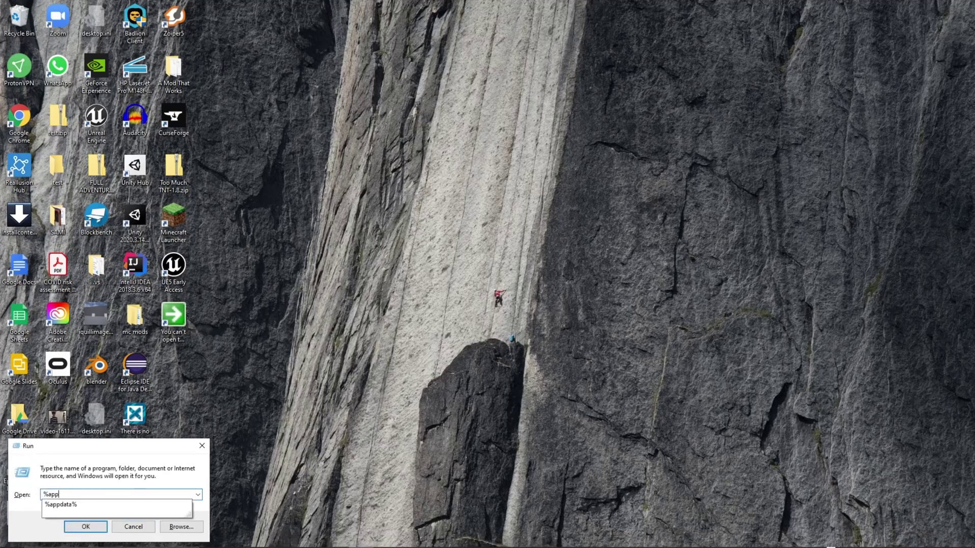
text(data%)
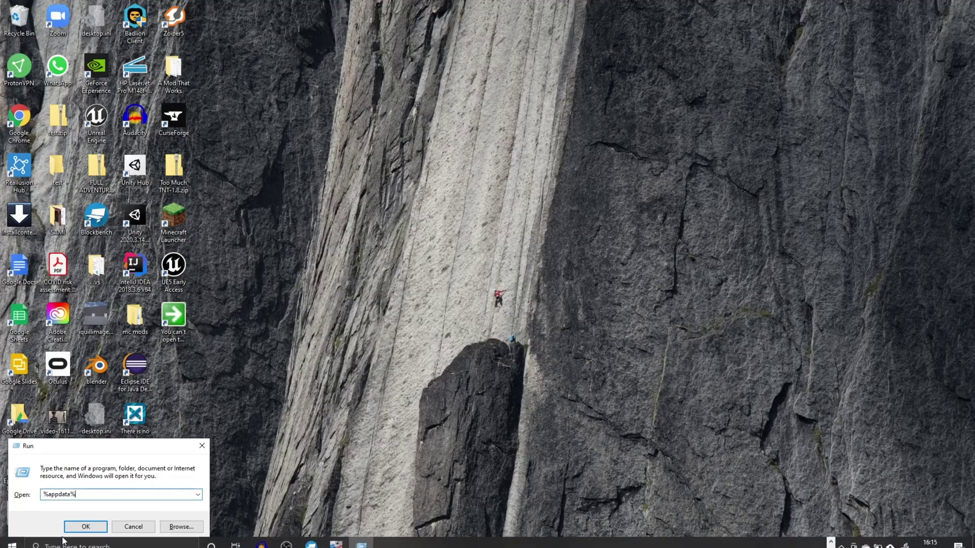
click(72, 523)
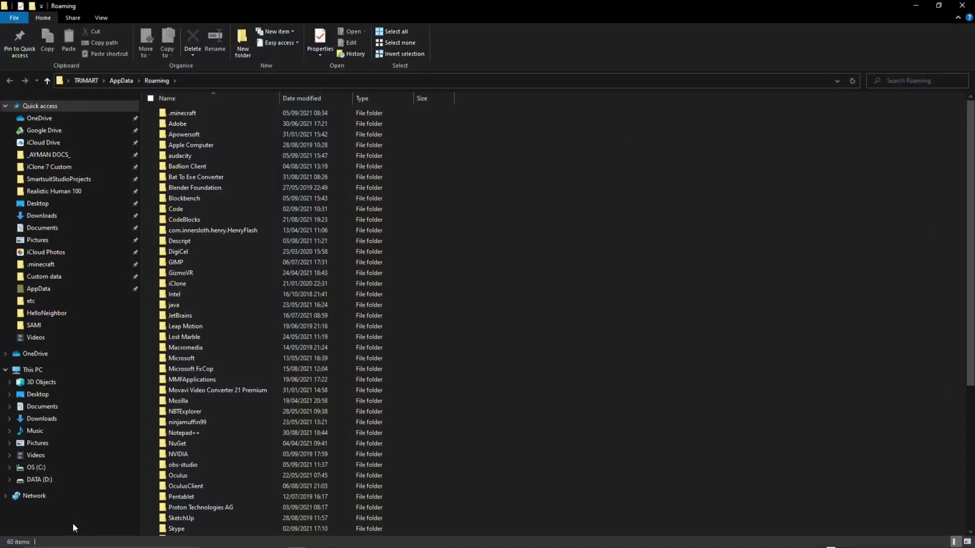
Step: Go into .minecraft\versions\1.17 and show the View ribbon's layout options
double_click(172, 117)
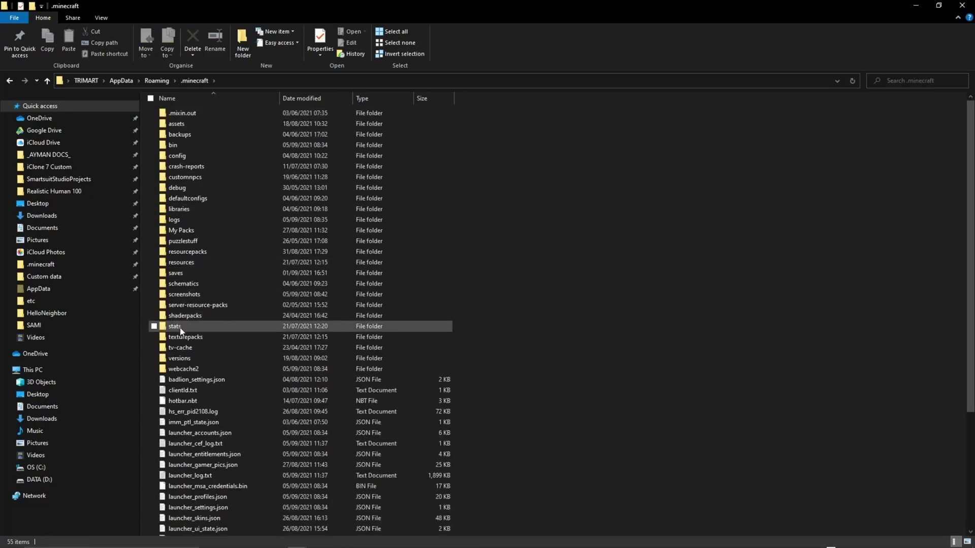
double_click(198, 356)
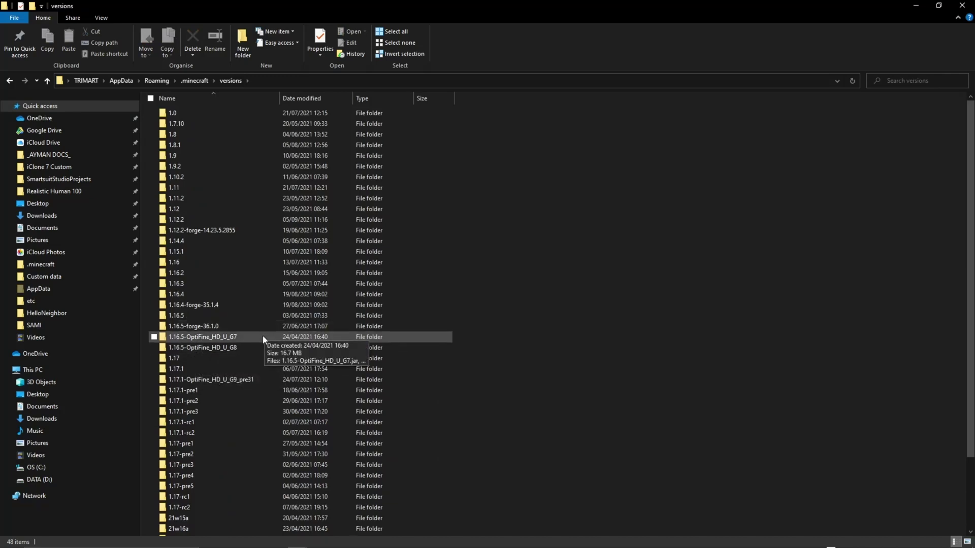
double_click(234, 361)
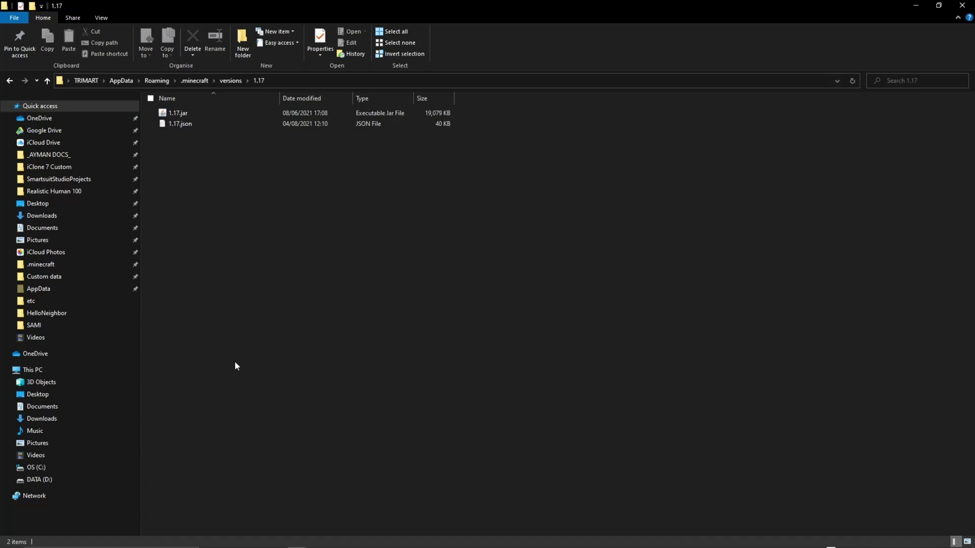
click(102, 17)
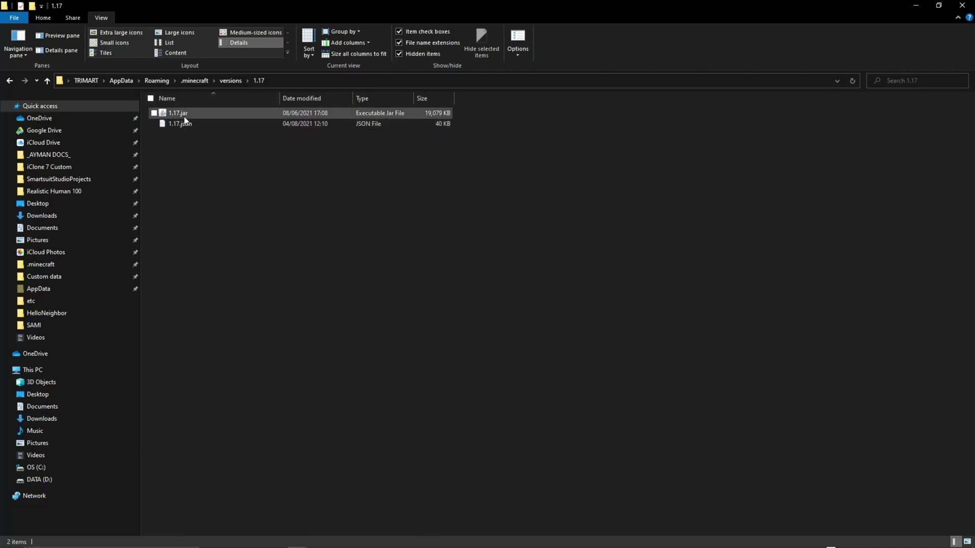
click(432, 44)
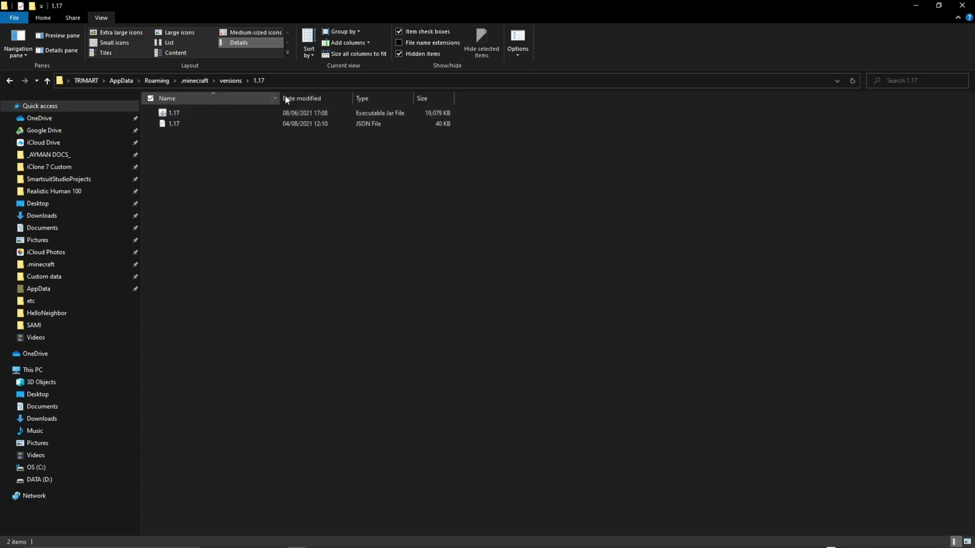
click(422, 45)
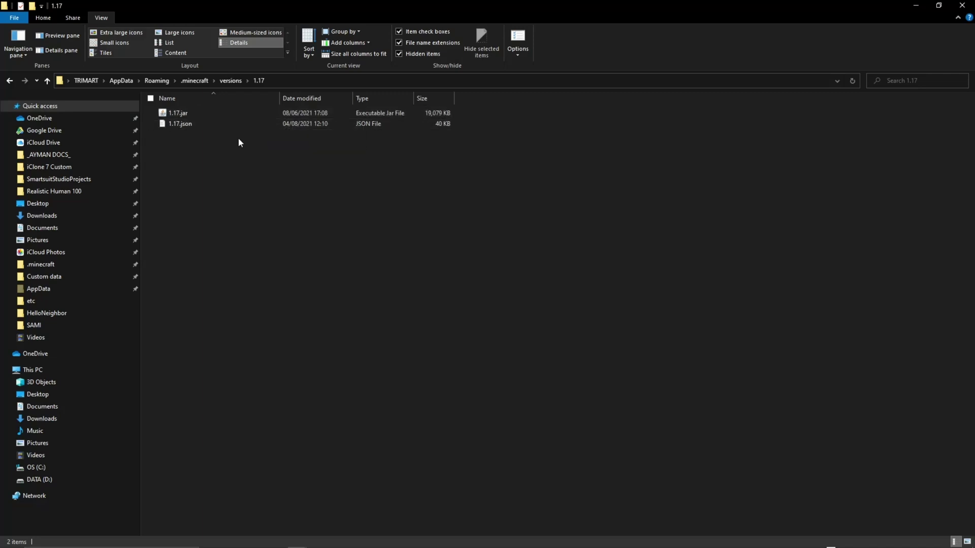
Step: Extract 1.17.jar with 7-Zip into a new 1.17 folder and select that folder
right_click(223, 111)
right_click(246, 112)
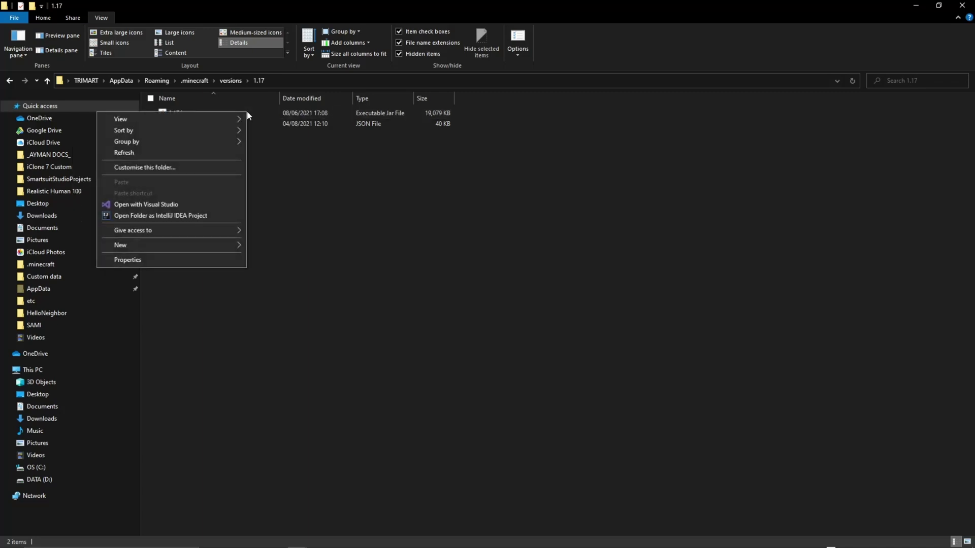
click(282, 111)
click(283, 111)
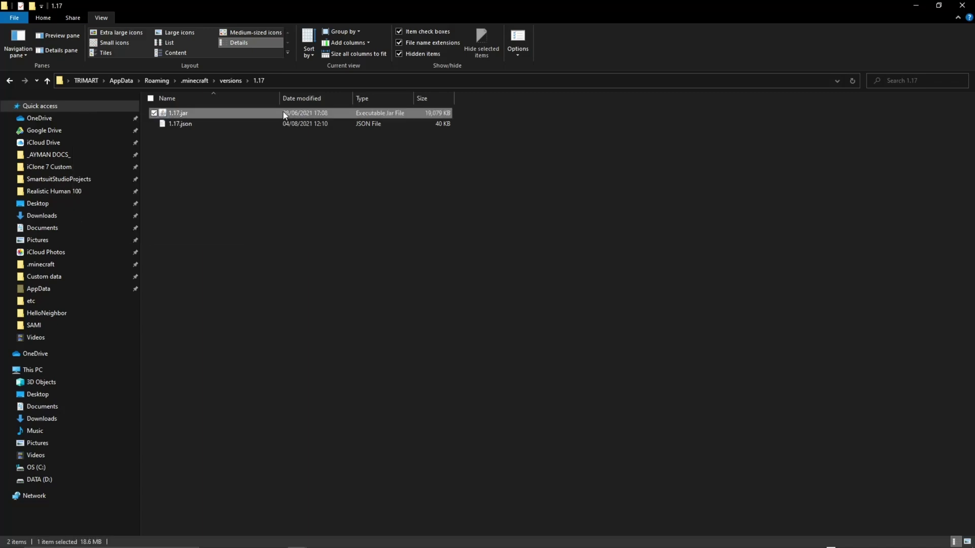
right_click(282, 111)
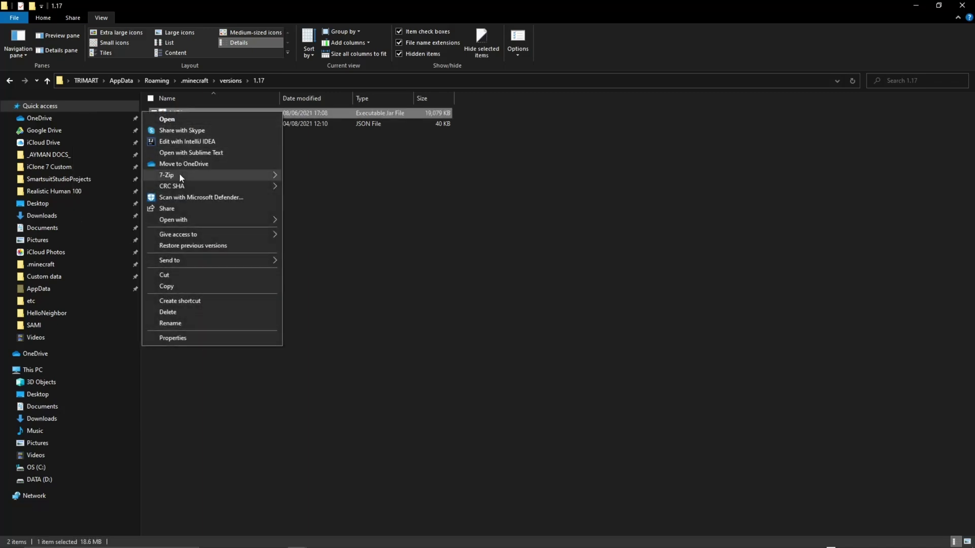
mouse_move(181, 175)
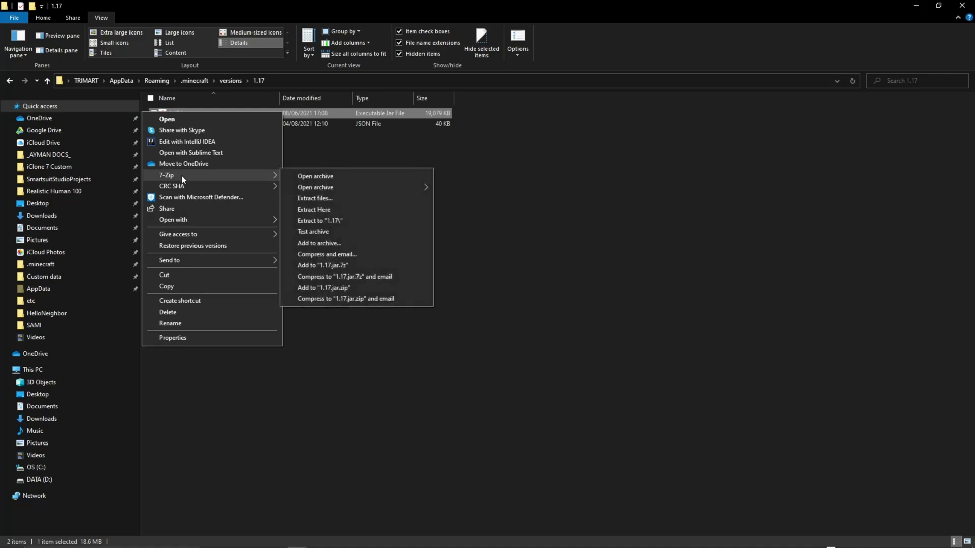
click(339, 221)
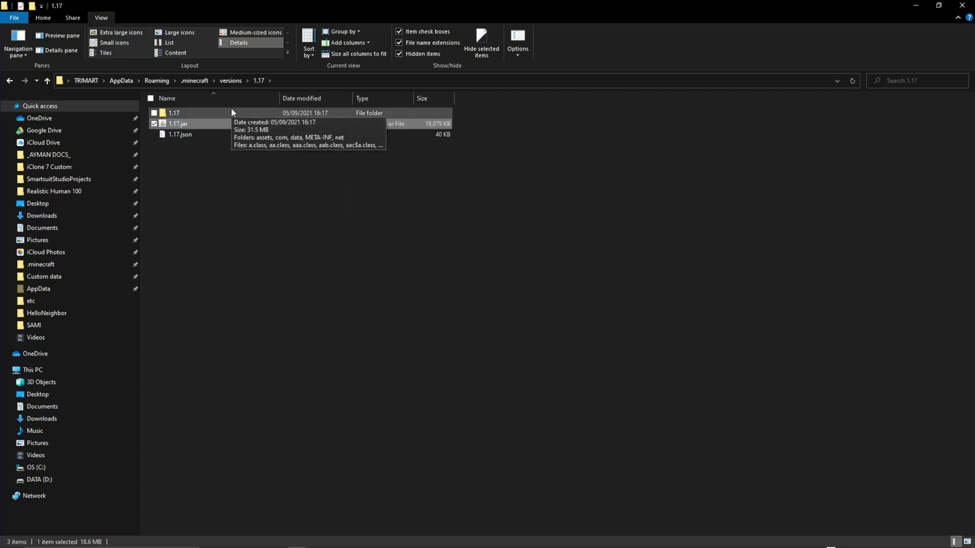
click(231, 112)
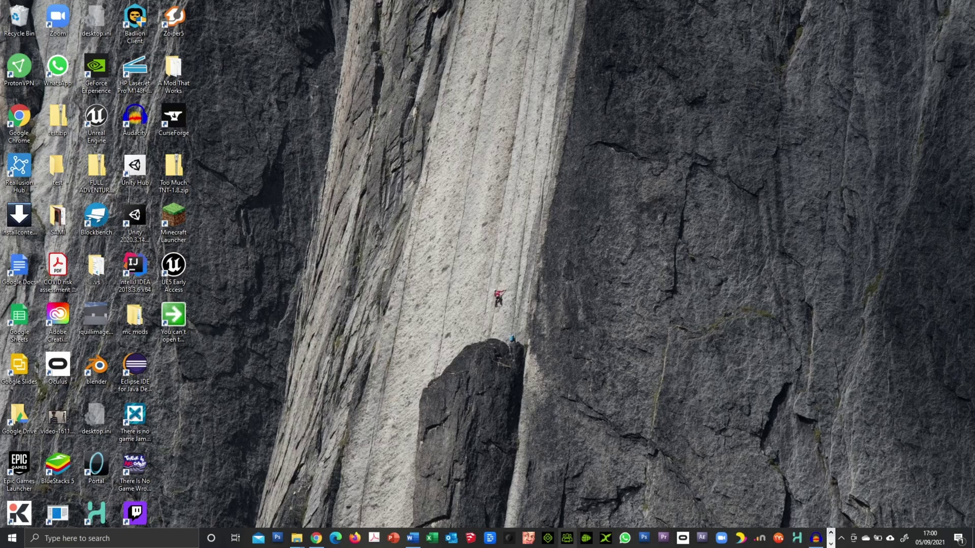
Step: Open the extracted 1.17 folder and permanently delete all 6,080 items except assets
mouse_move(299, 542)
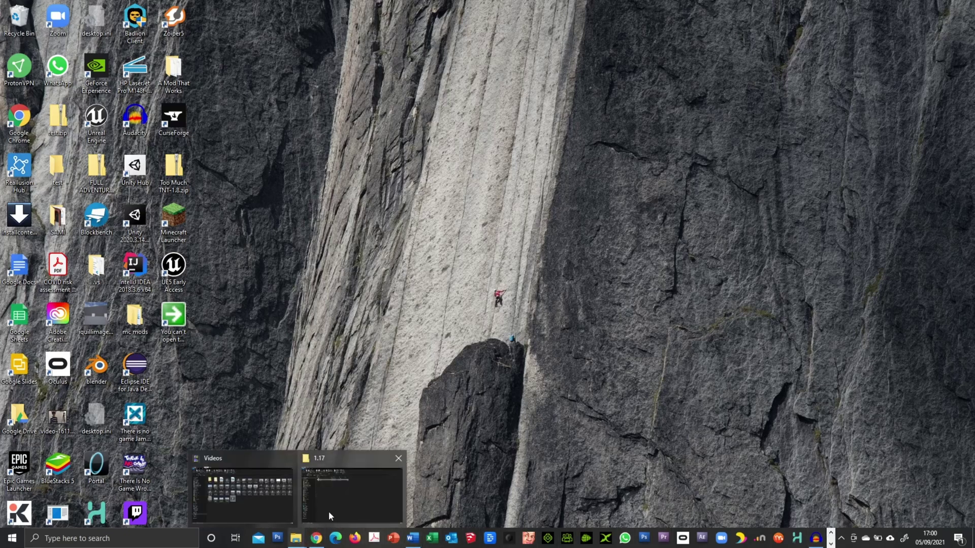
click(349, 497)
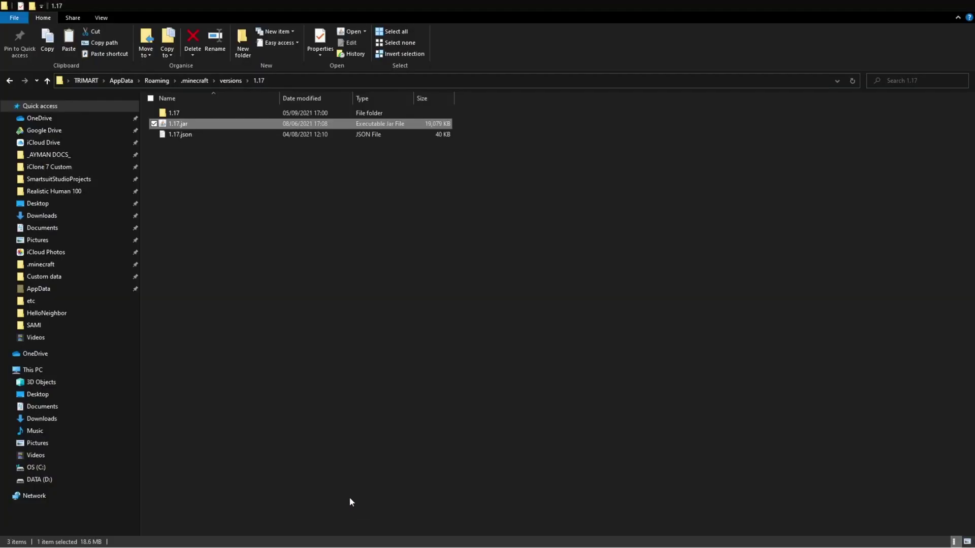
double_click(212, 111)
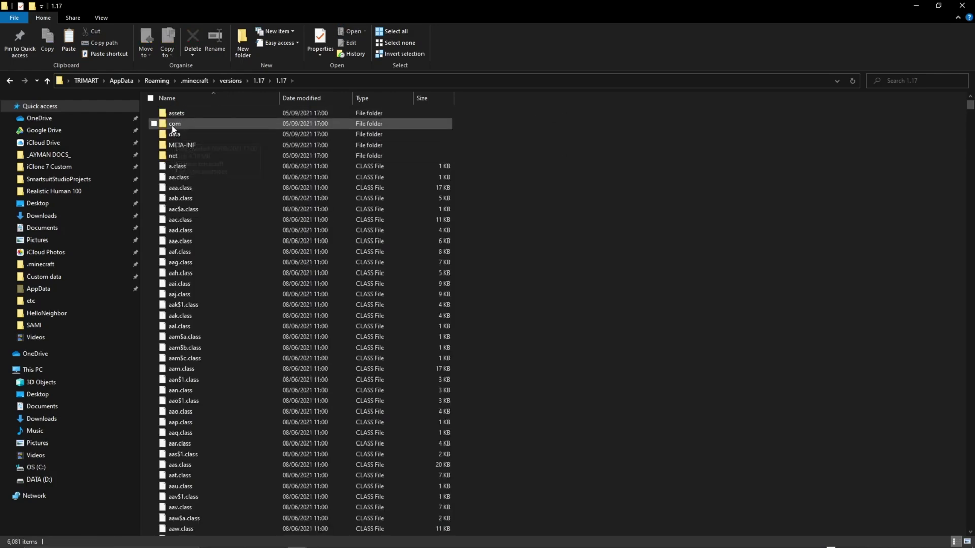
key(ctrl+a)
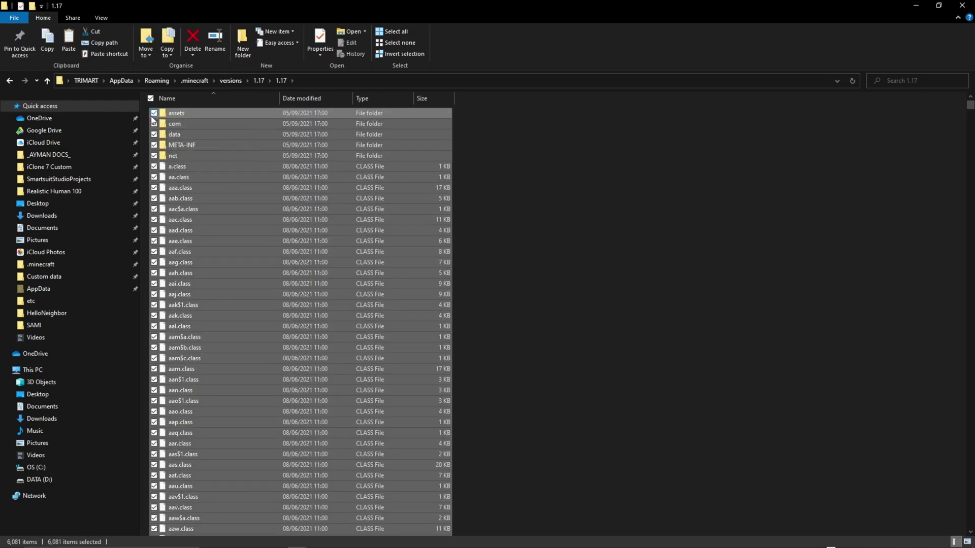
click(154, 113)
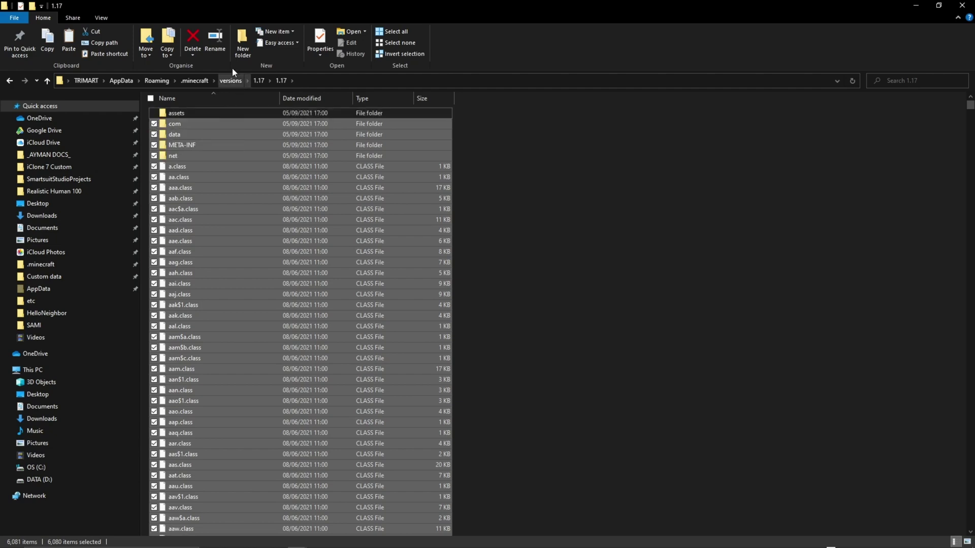
click(192, 55)
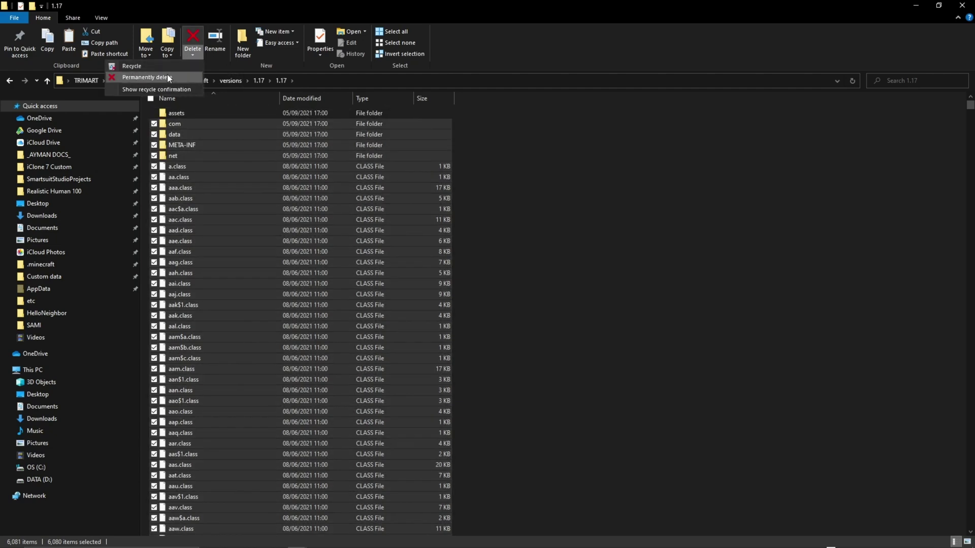
click(168, 77)
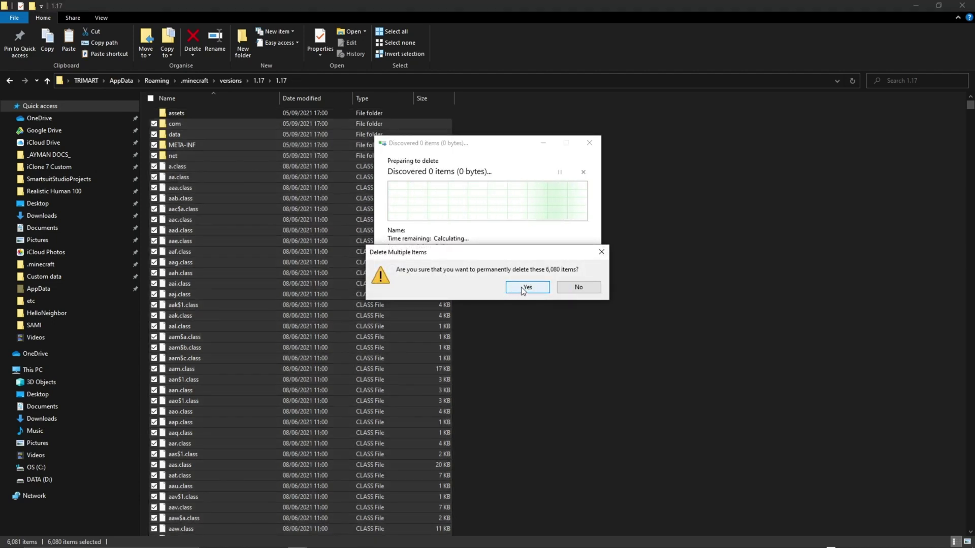
click(524, 288)
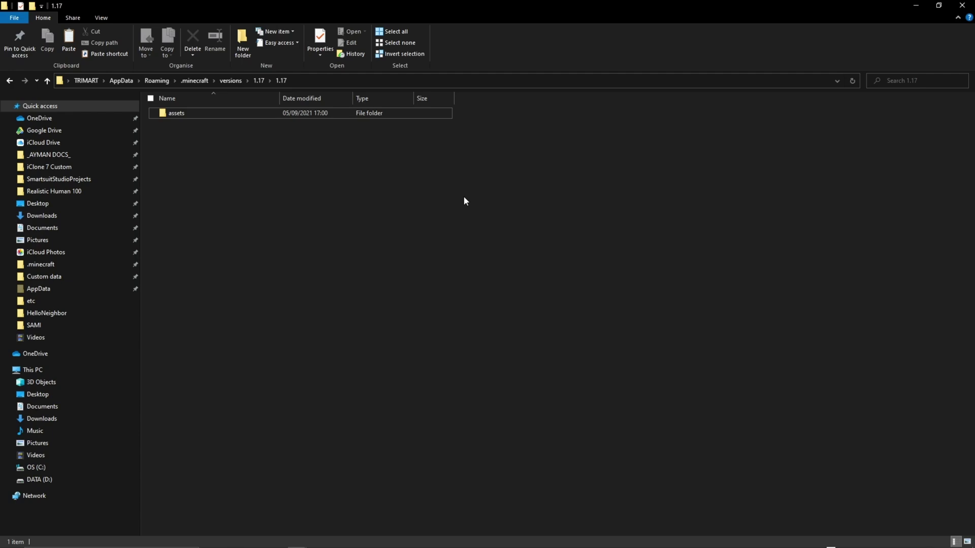
Step: Create a new text document named pack and start removing its .txt extension
right_click(464, 196)
mouse_move(396, 331)
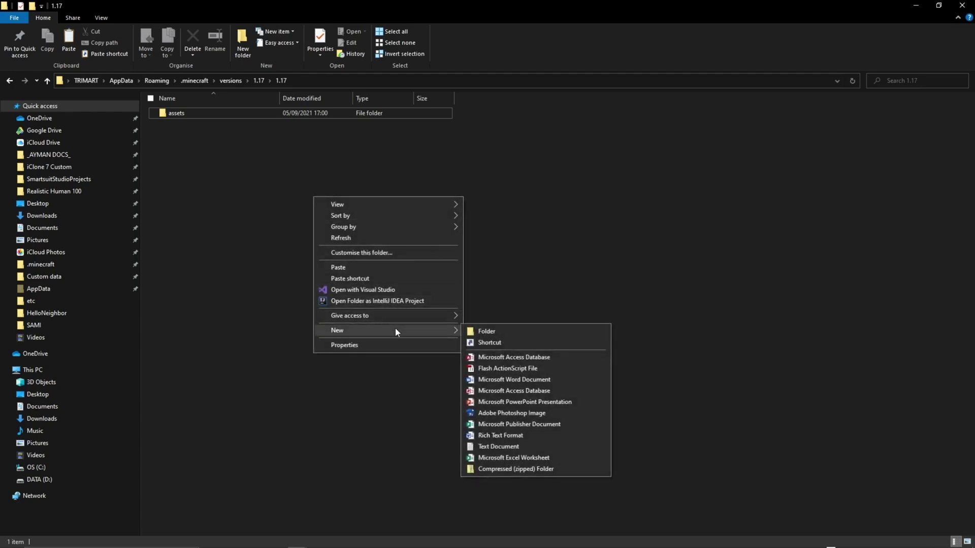
click(498, 451)
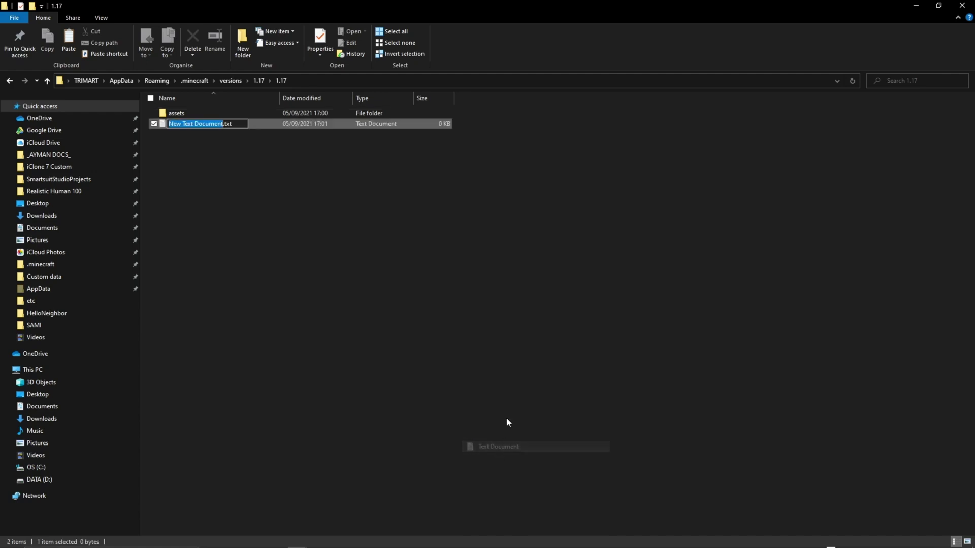
text(pack)
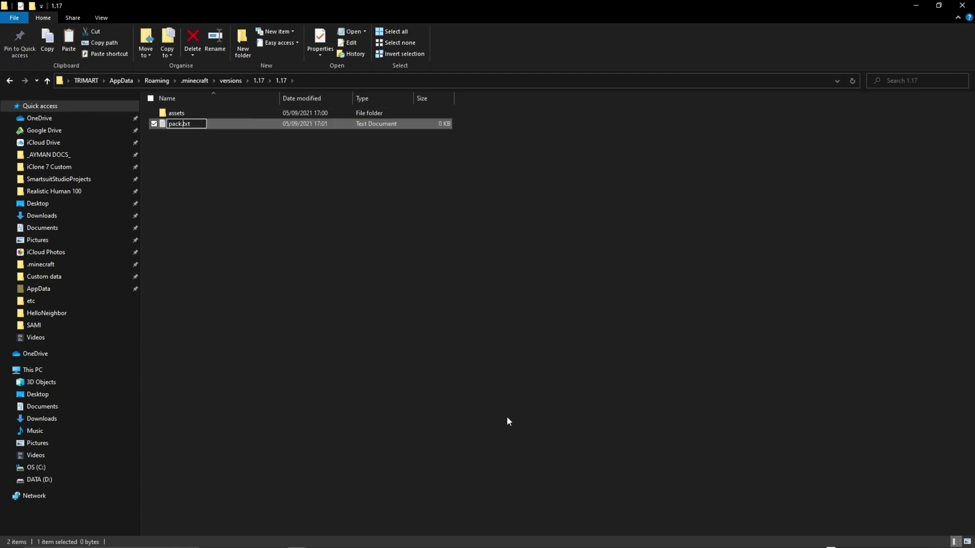
key(BackSpace)
key(BackSpace)
key(BackSpace)
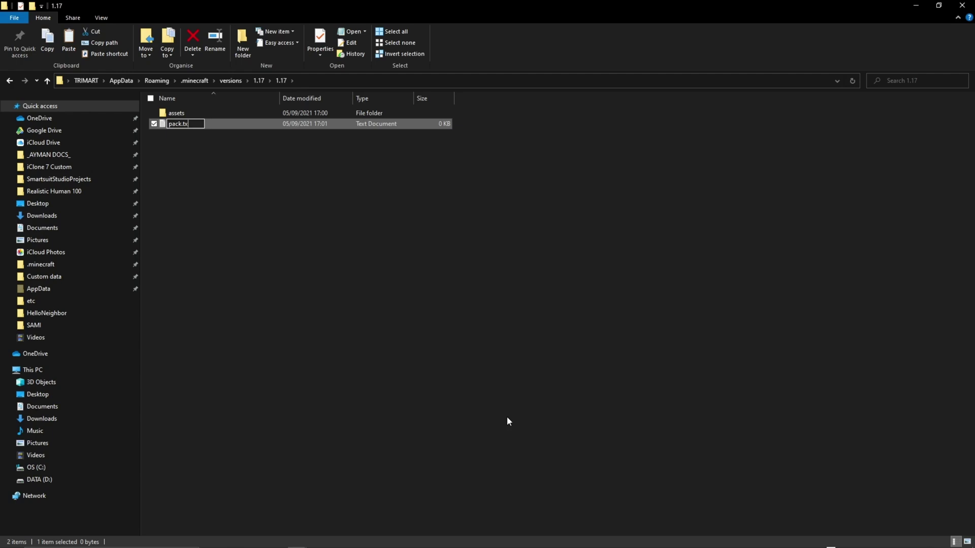